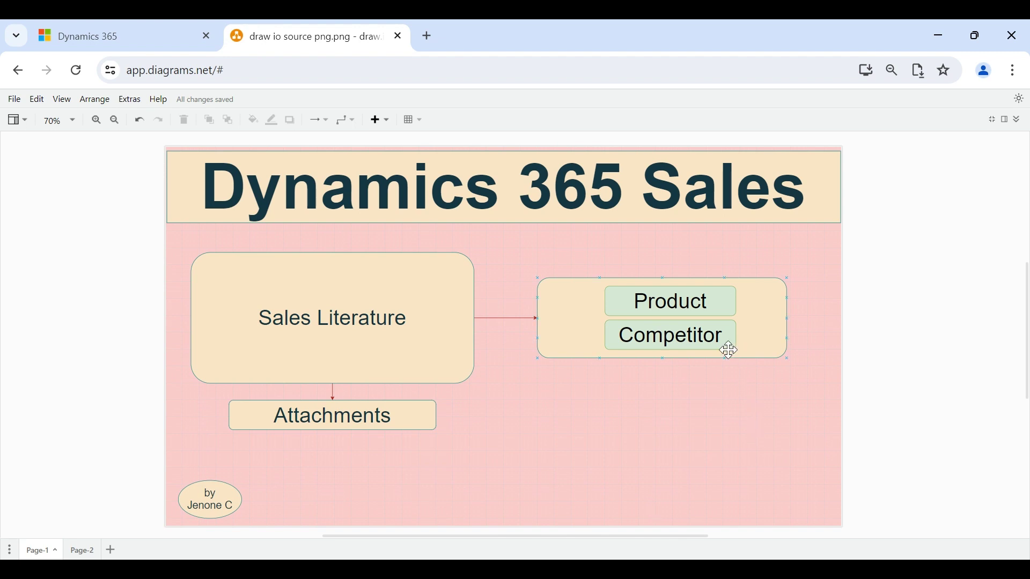
Inspect the diagram's Product, Competitor and Sales Literature shapes, then switch to the Dynamics 365 tab
click(701, 303)
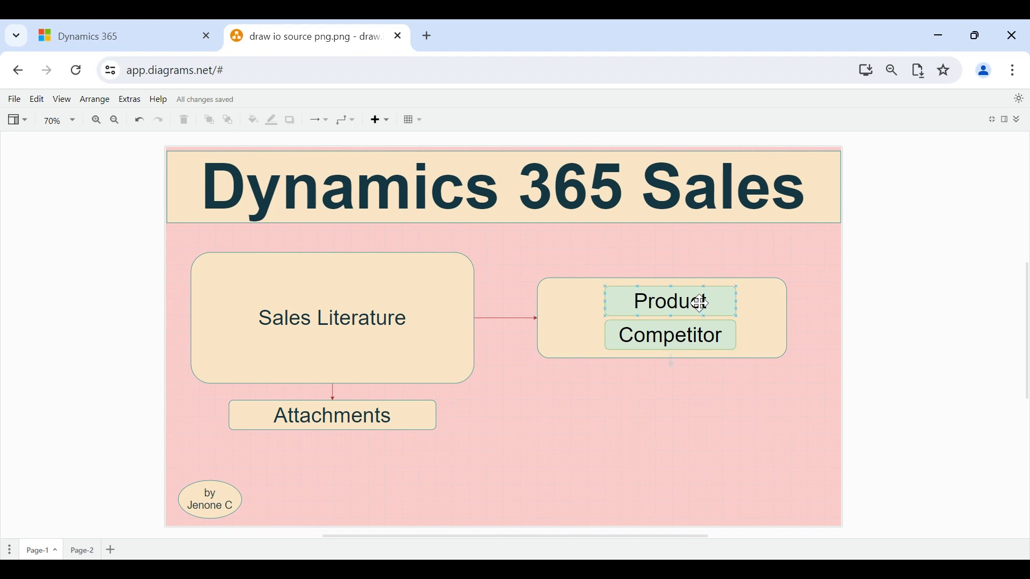
click(690, 335)
click(681, 406)
click(416, 336)
click(517, 371)
key(ctrl+shift+Tab)
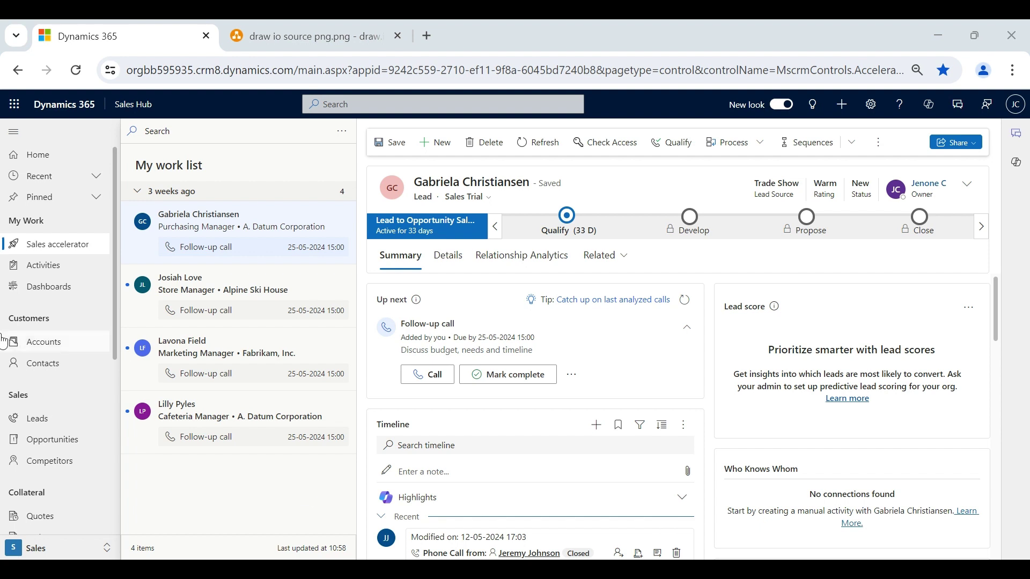
Go to Collateral > Sales Literature and open the Future of Smart Televisions record
click(114, 287)
drag(114, 287, 100, 435)
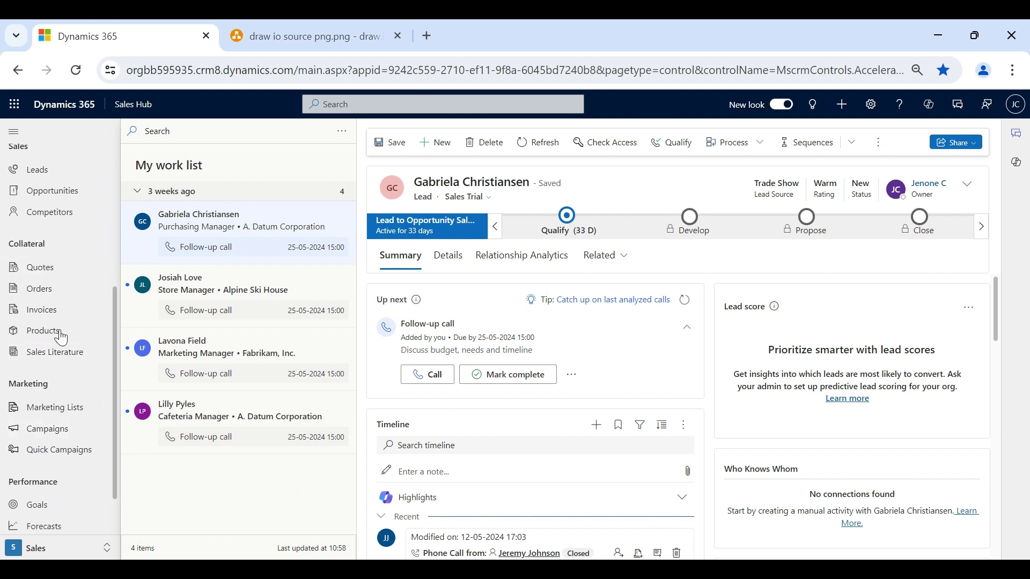
click(63, 360)
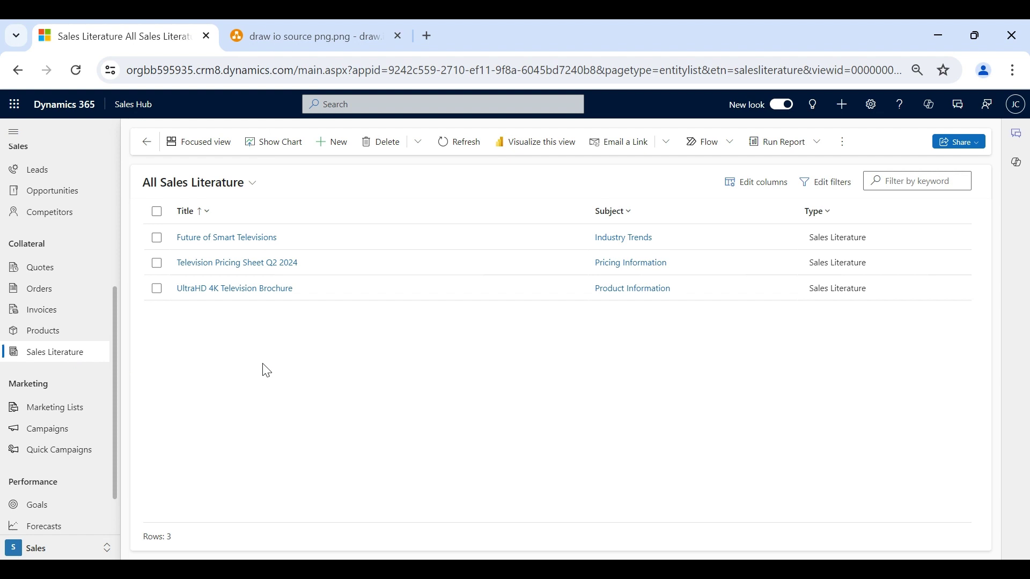
click(251, 245)
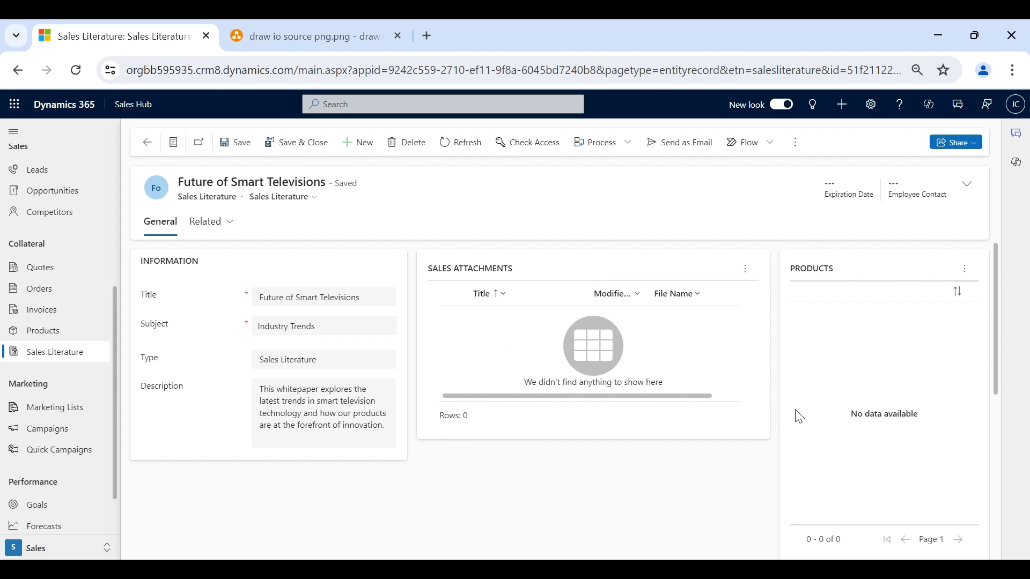
Switch to the UltraHD 4K Television Brochure record from the record set list
scroll(799, 417, down, 3)
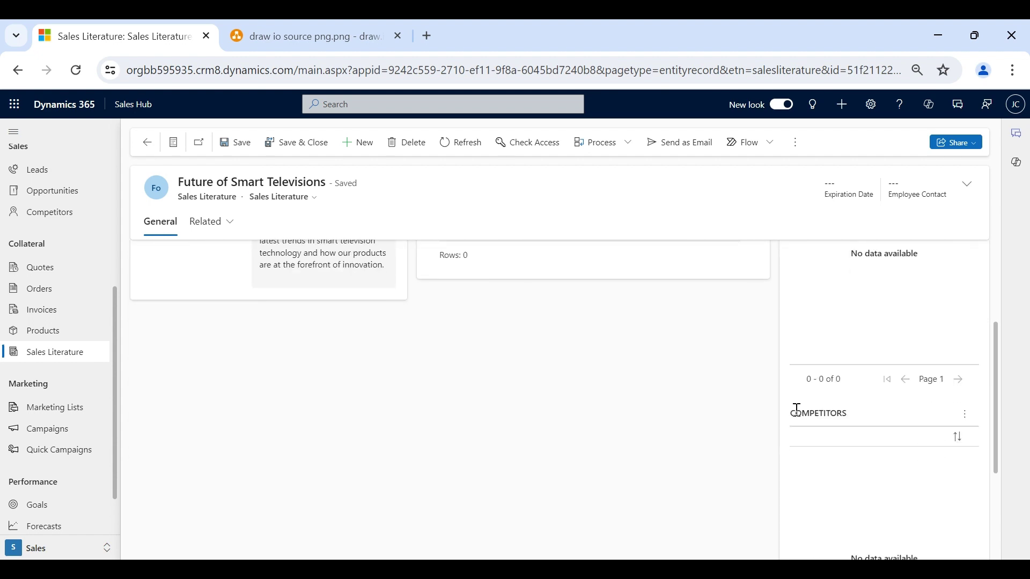
scroll(797, 411, up, 3)
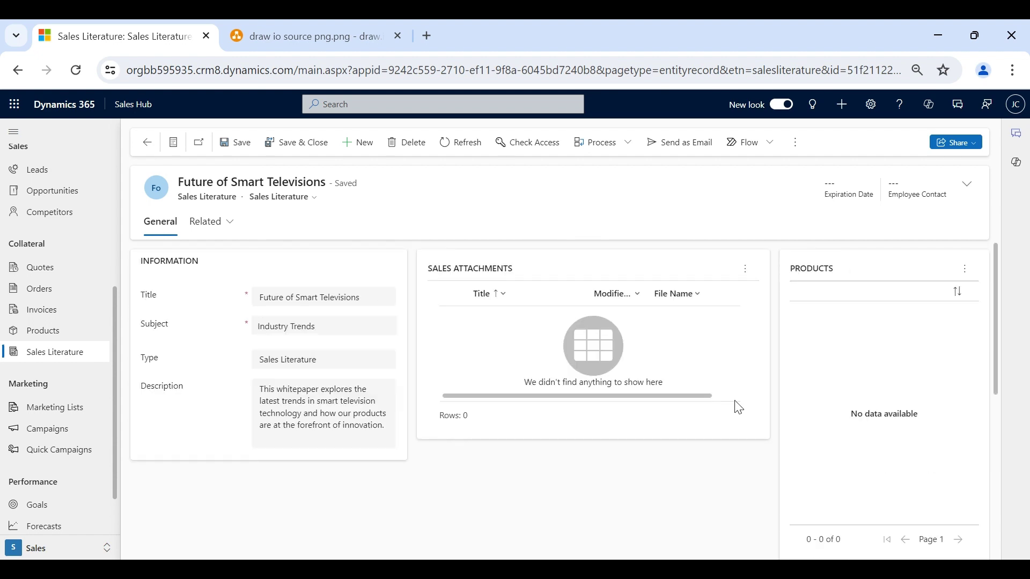
click(175, 143)
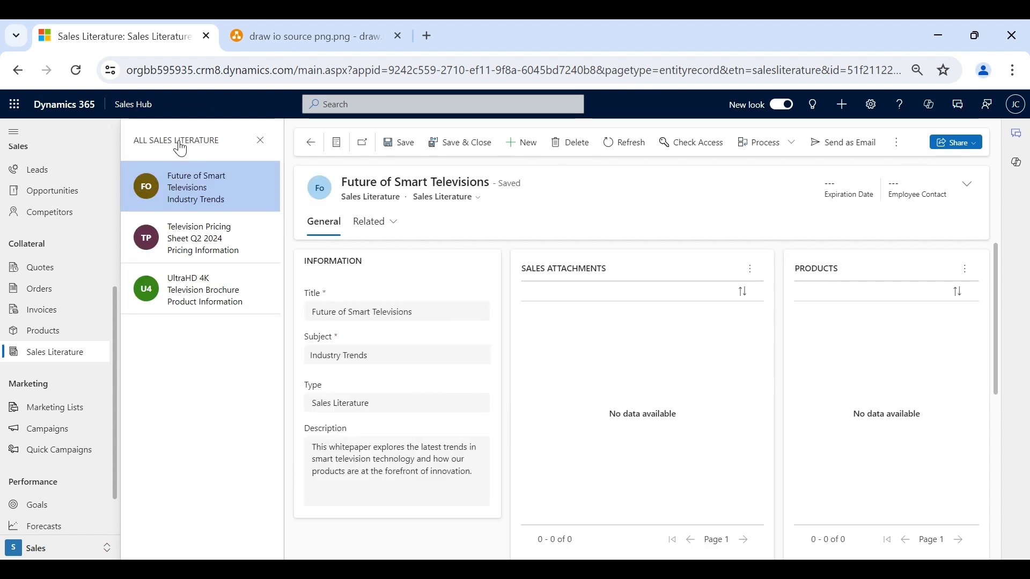
click(197, 287)
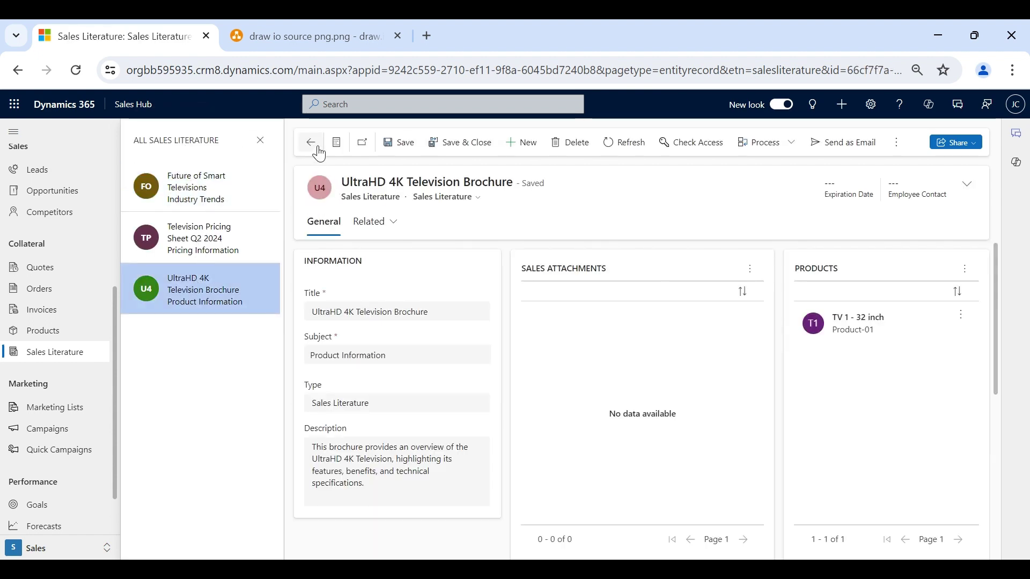
click(336, 142)
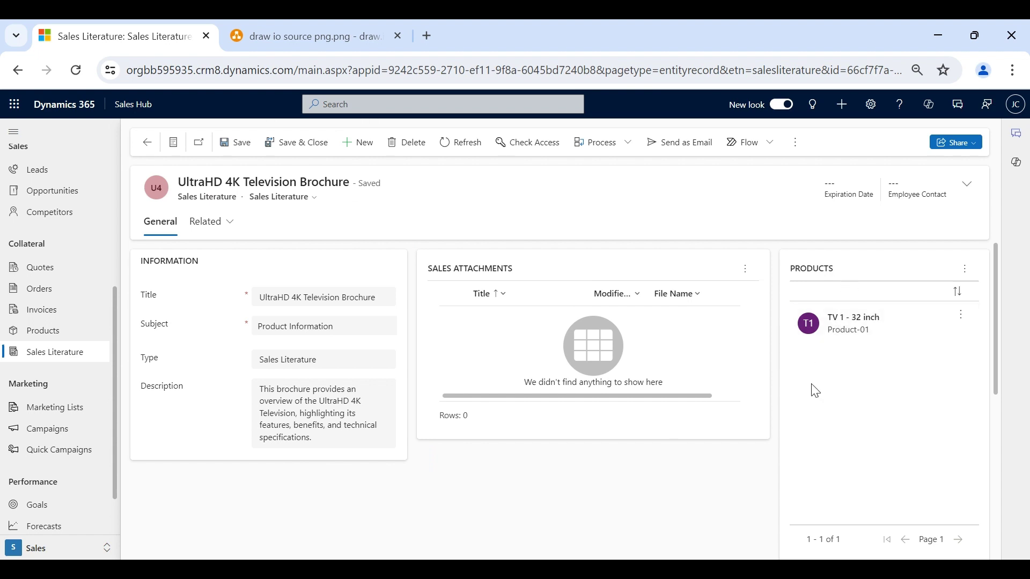
Check its TV 1 - 32 inch product and LG, Samsung competitors, then open the Sales Attachments actions
scroll(809, 391, down, 4)
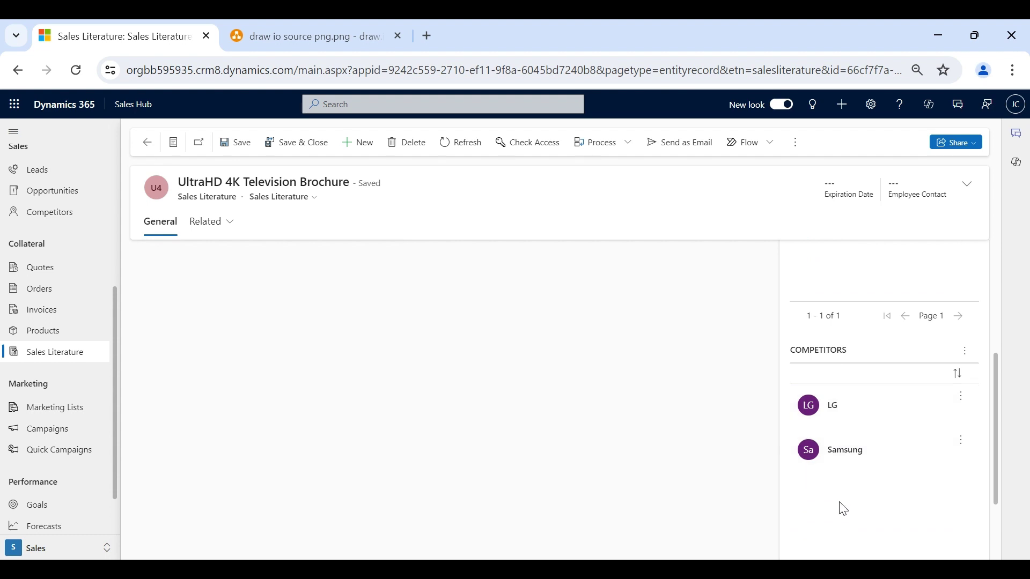
scroll(843, 509, up, 4)
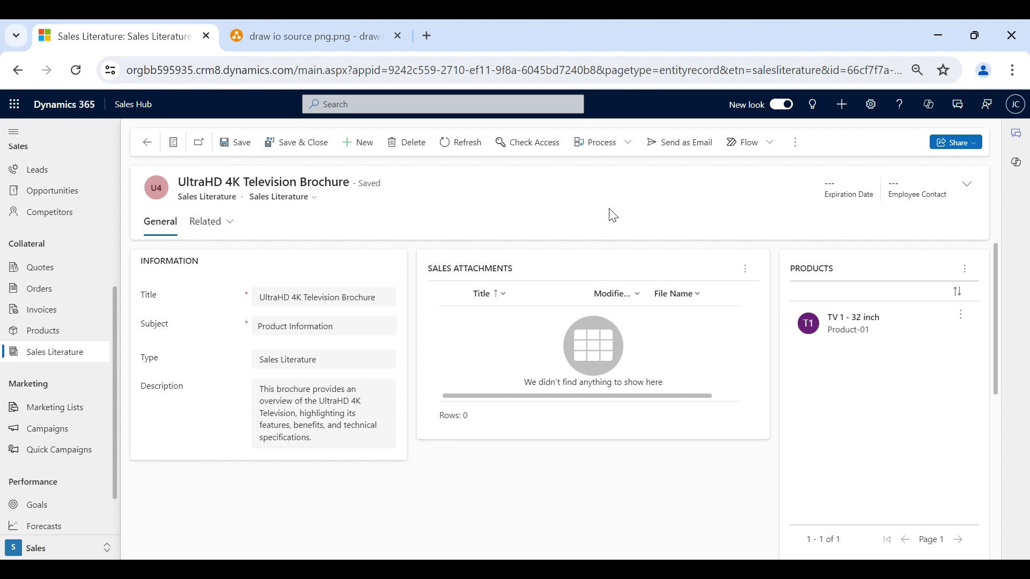
scroll(658, 513, down, 5)
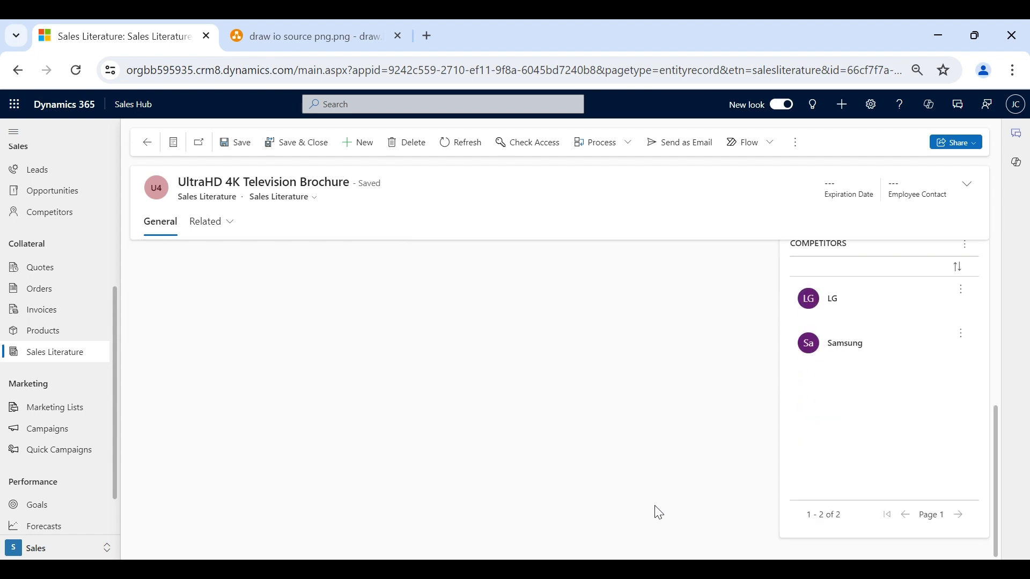
scroll(658, 514, up, 5)
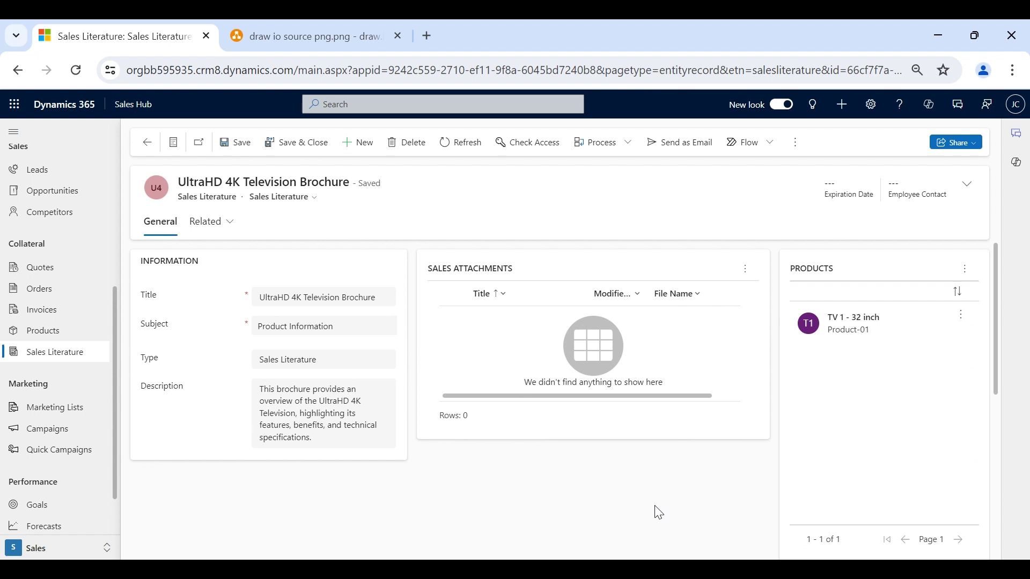
click(746, 268)
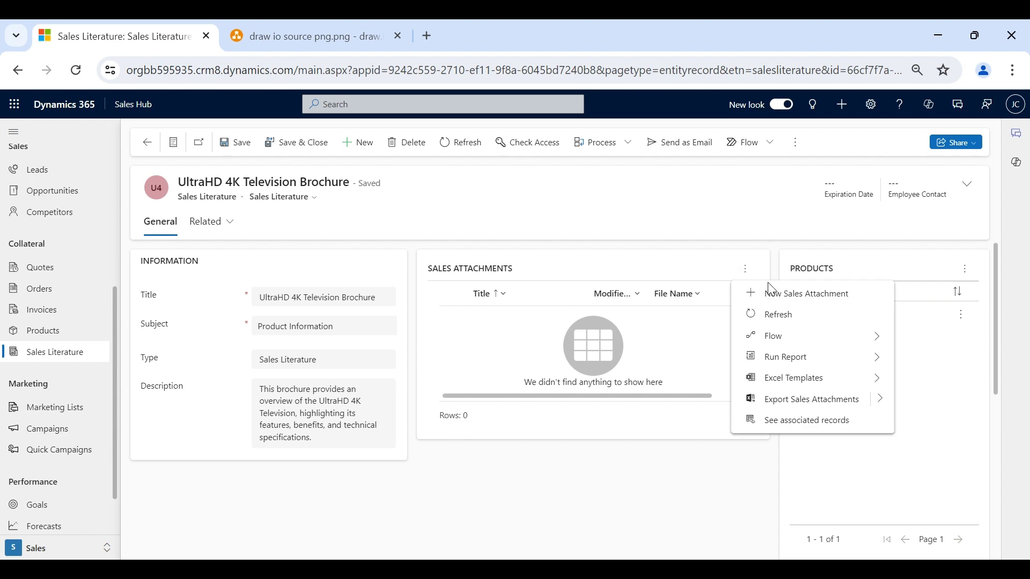
Create and save a new sales attachment titled 'Brochure'
click(771, 291)
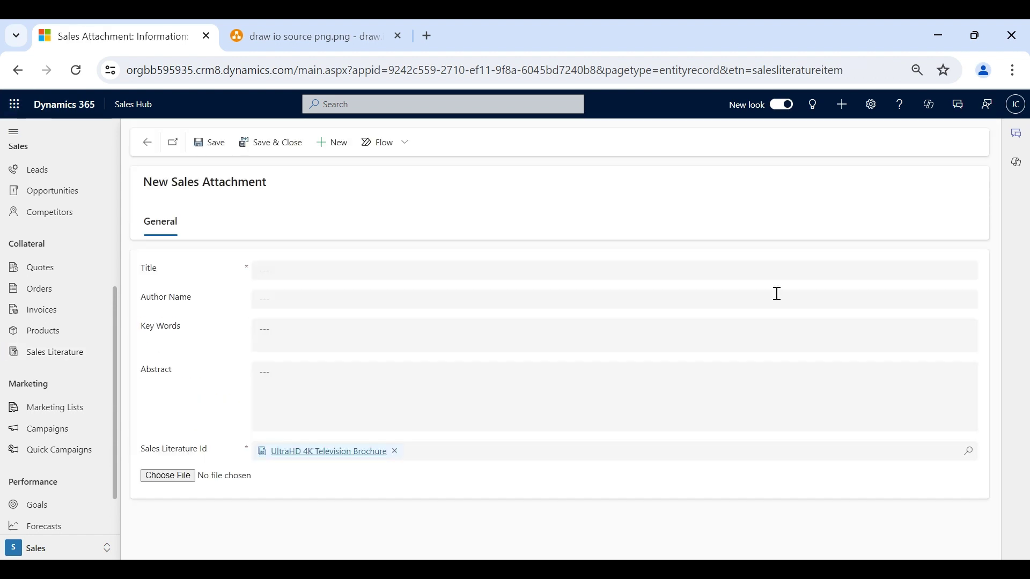
click(473, 269)
text(Brochure)
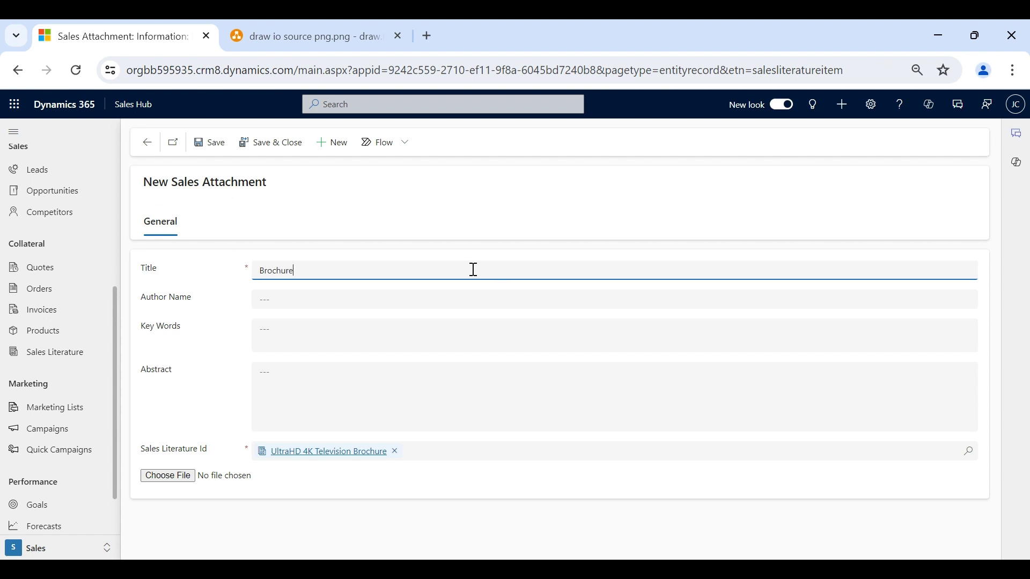
click(217, 147)
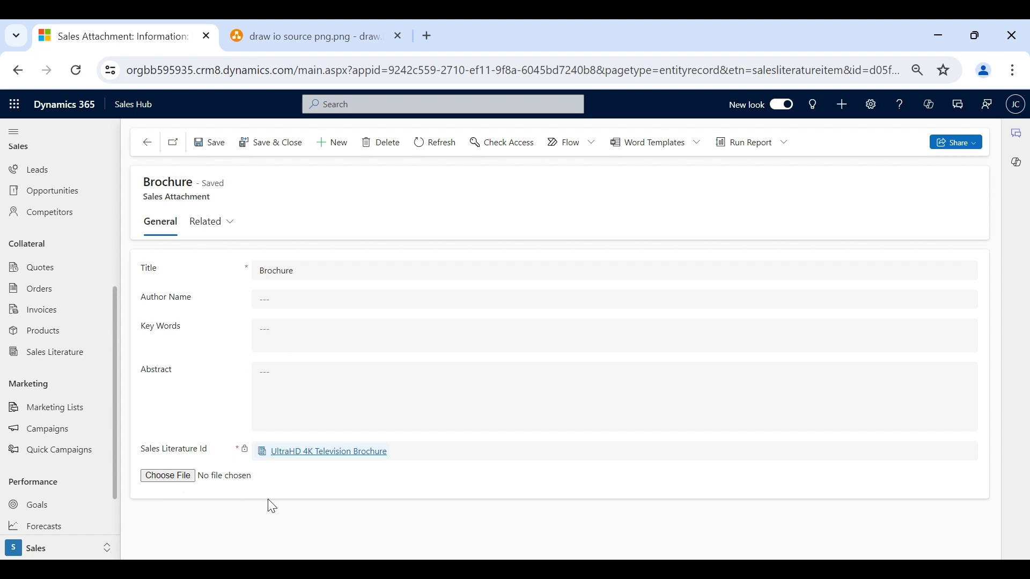
Attach the file TV brochure.pdf to it and save and close
click(187, 479)
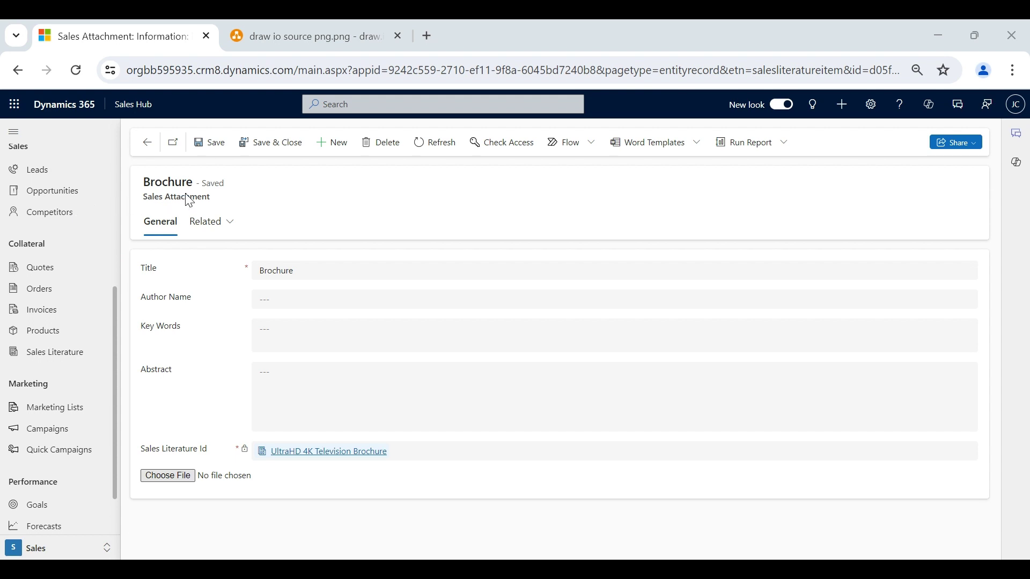
key(Return)
key(ctrl+s)
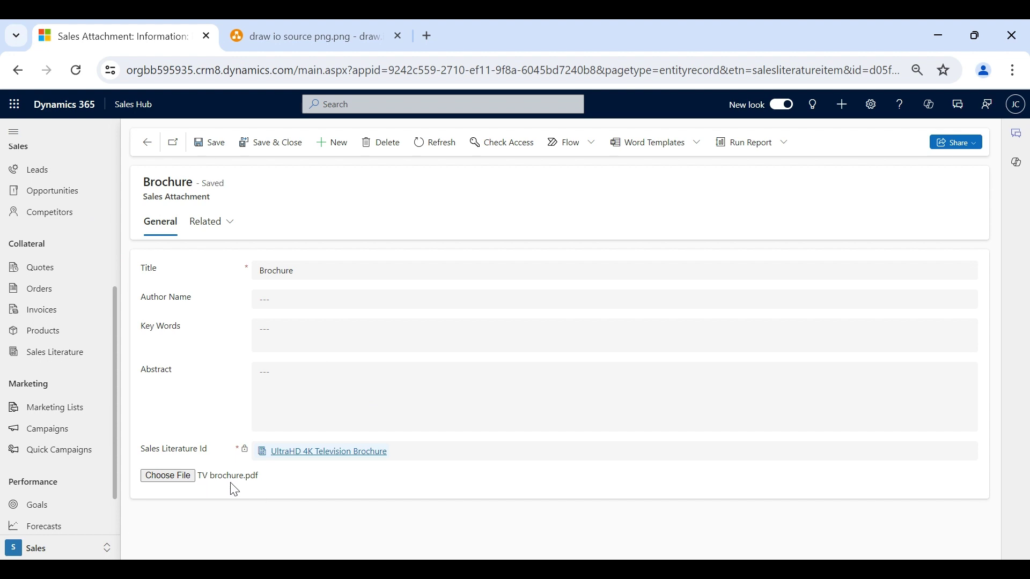
click(289, 150)
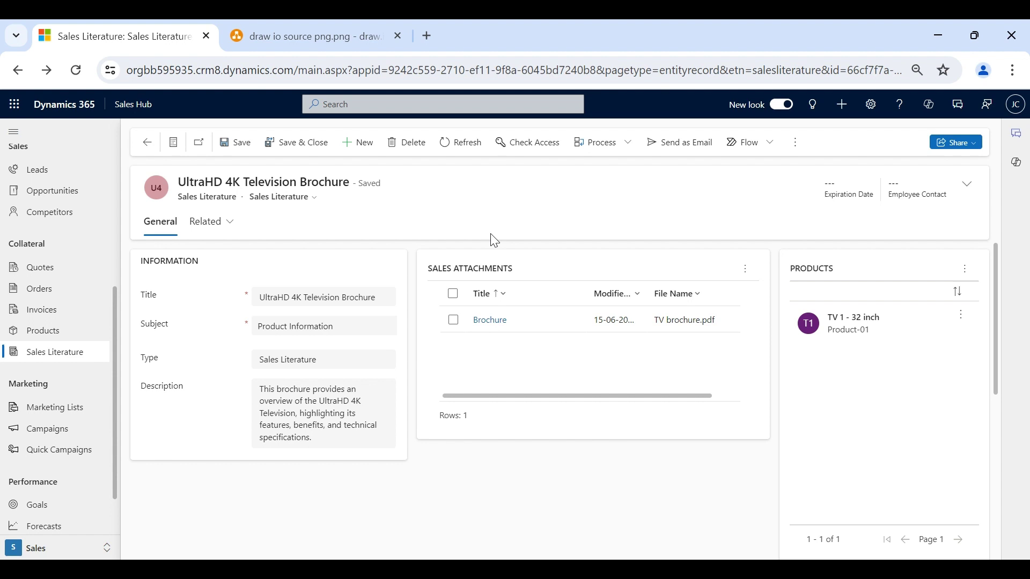
Preview the brochure as an email draft, return, and start a blank new sales literature record
click(679, 156)
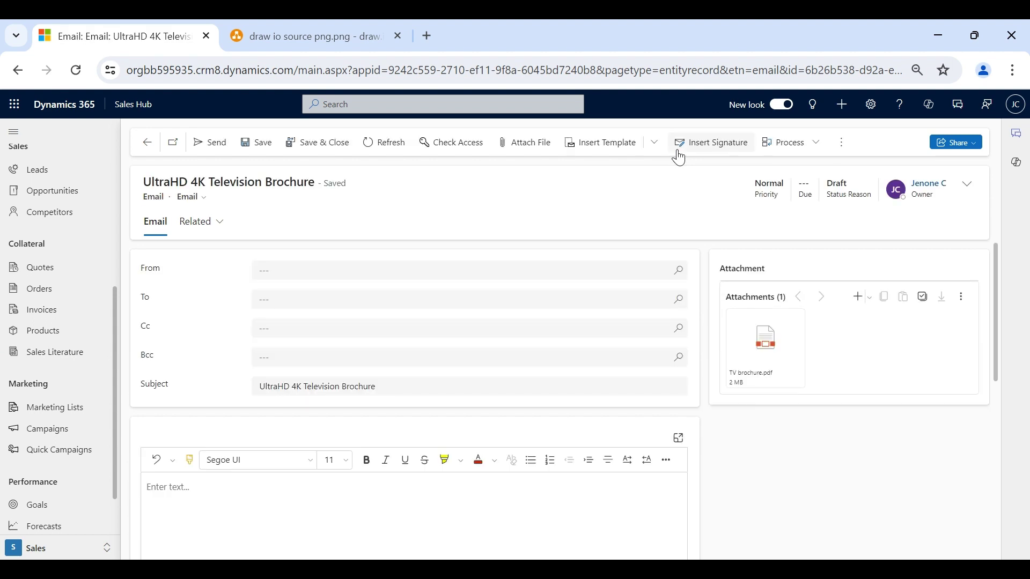
mouse_move(768, 349)
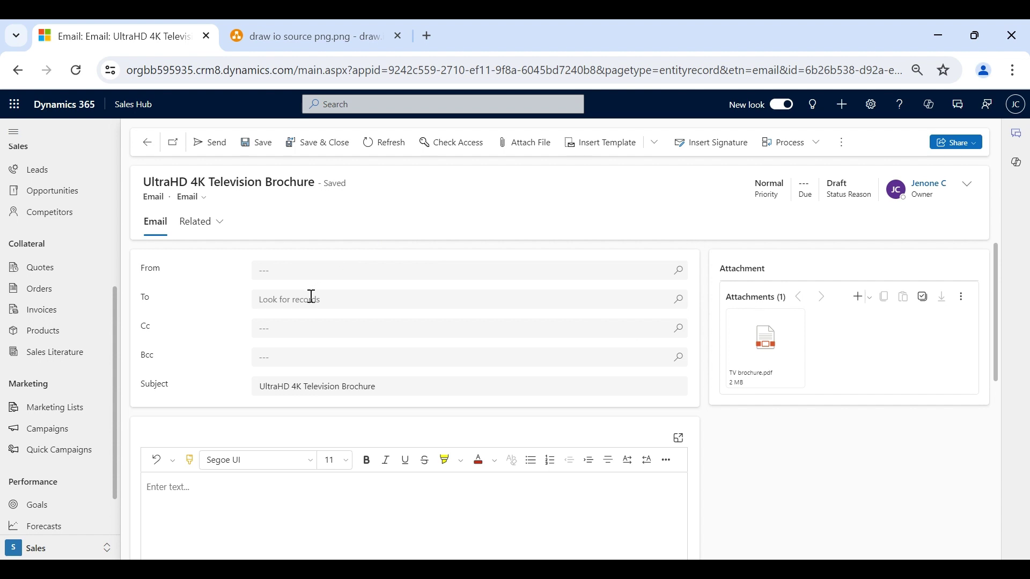
click(148, 144)
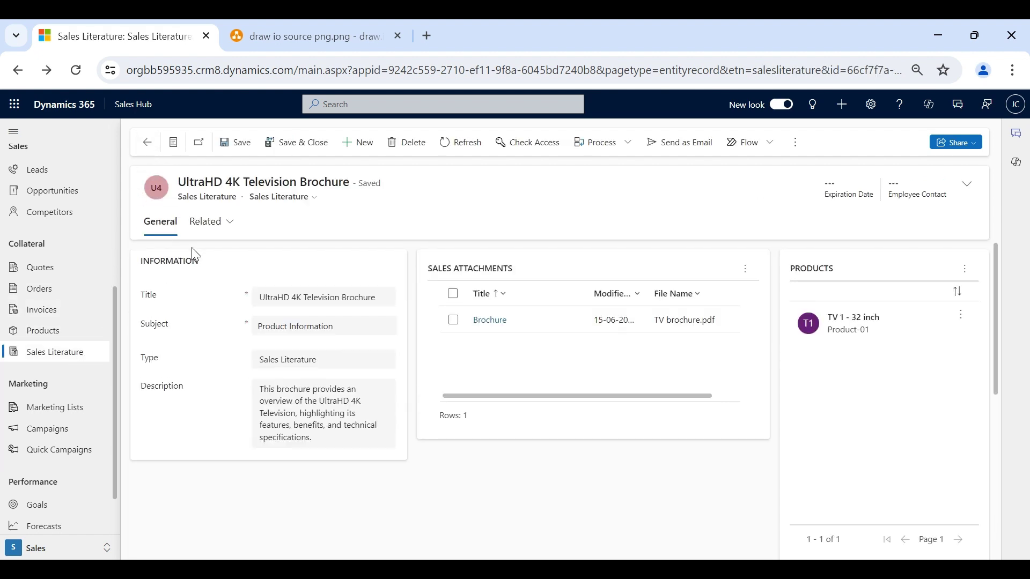
click(362, 152)
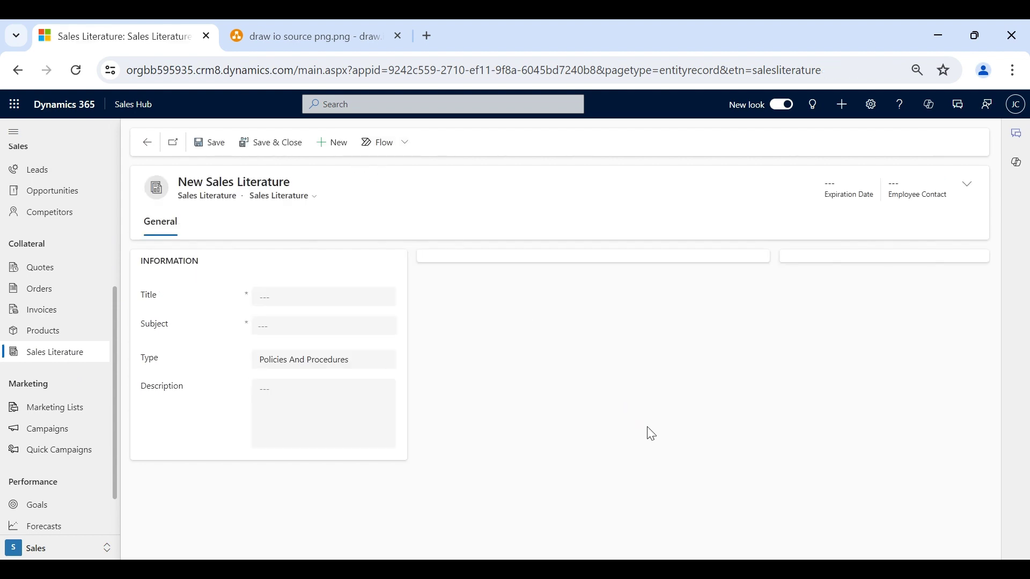
click(354, 38)
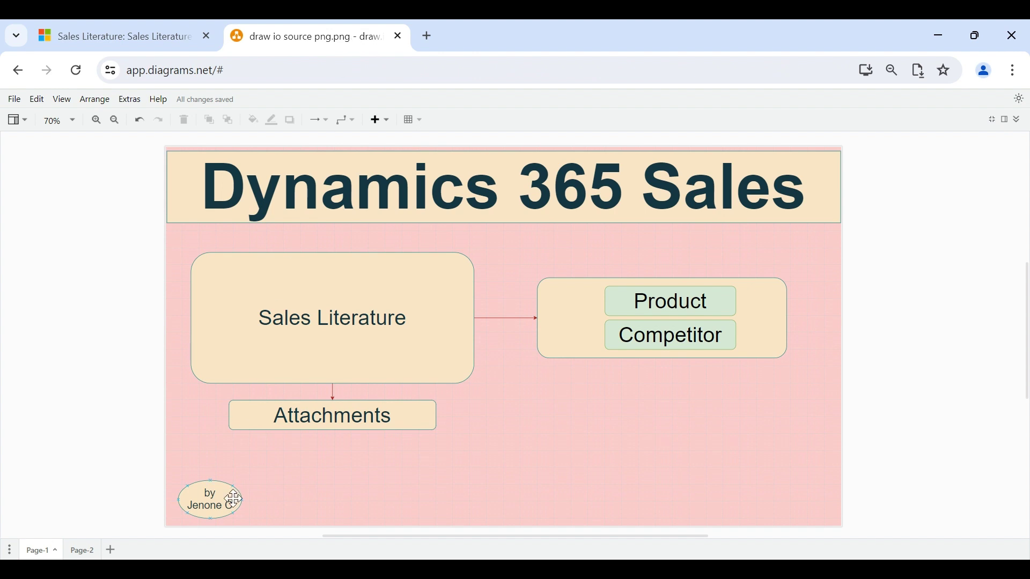
On Page-2, select the User Guide card's title text 'UltraHD 4K Television User Guide'
click(81, 551)
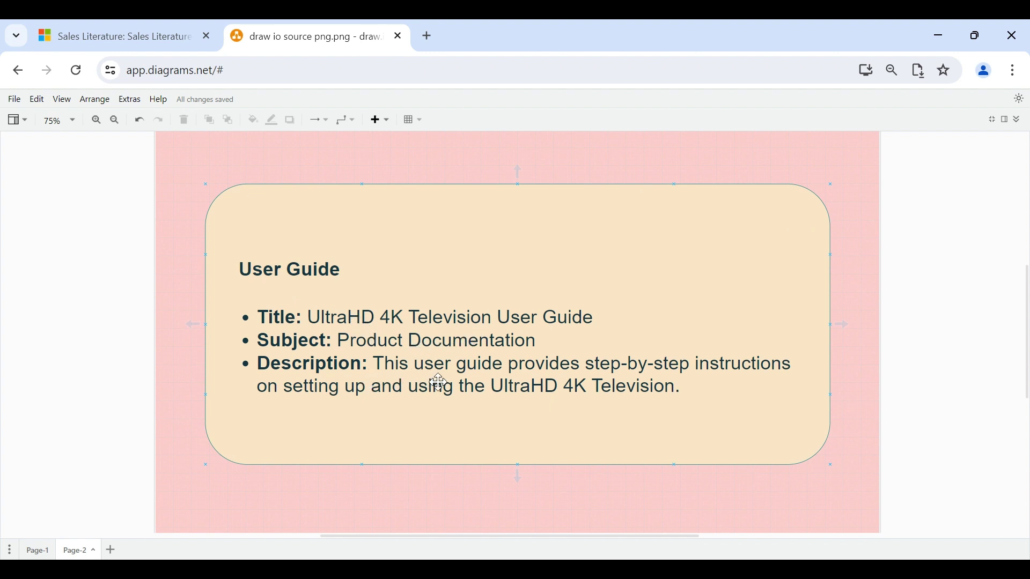
click(315, 316)
double_click(314, 315)
double_click(315, 318)
key(shift+End)
key(ctrl+c)
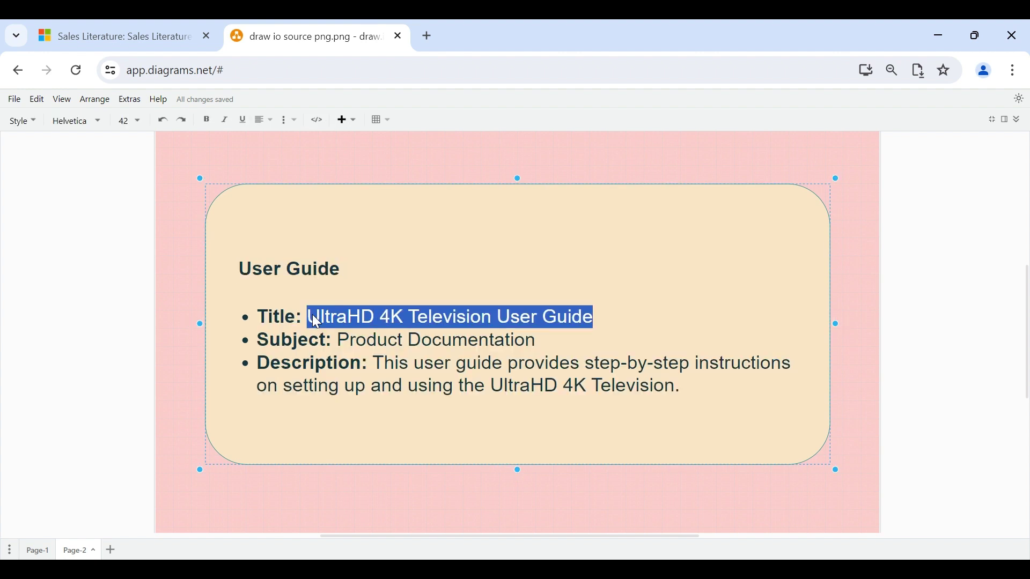
Paste 'UltraHD 4K Television User Guide' into the new record's Title field
click(123, 21)
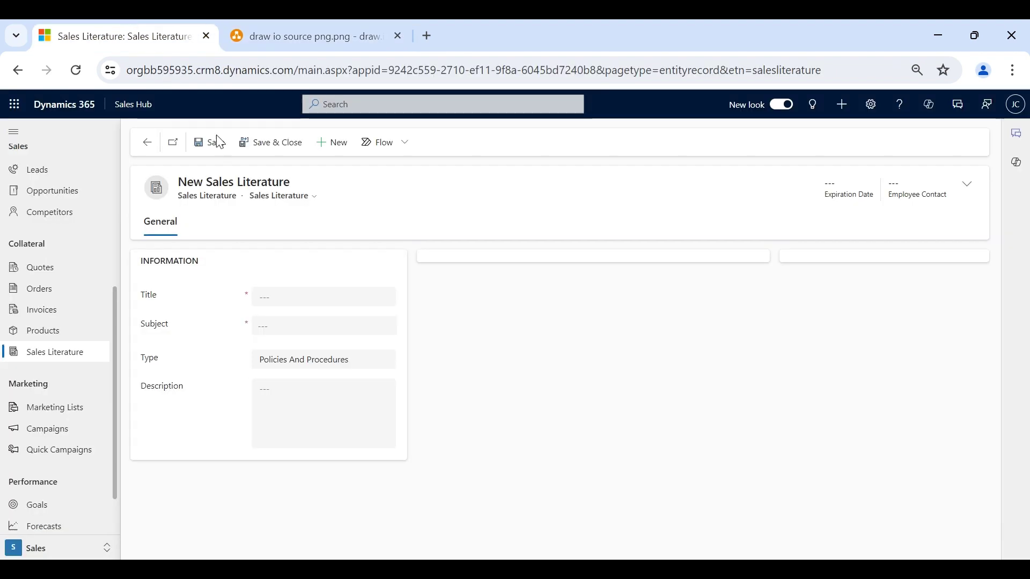
click(295, 296)
key(ctrl+v)
click(327, 22)
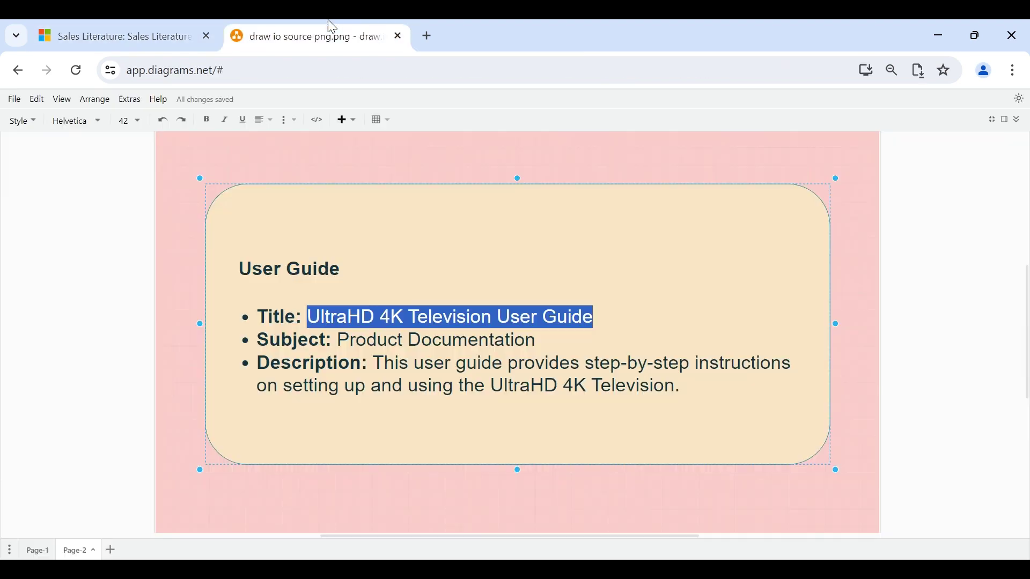
click(183, 20)
Set the Subject to Product Documentation using the lookup search
click(276, 326)
click(277, 327)
text(t)
key(BackSpace)
text(produ)
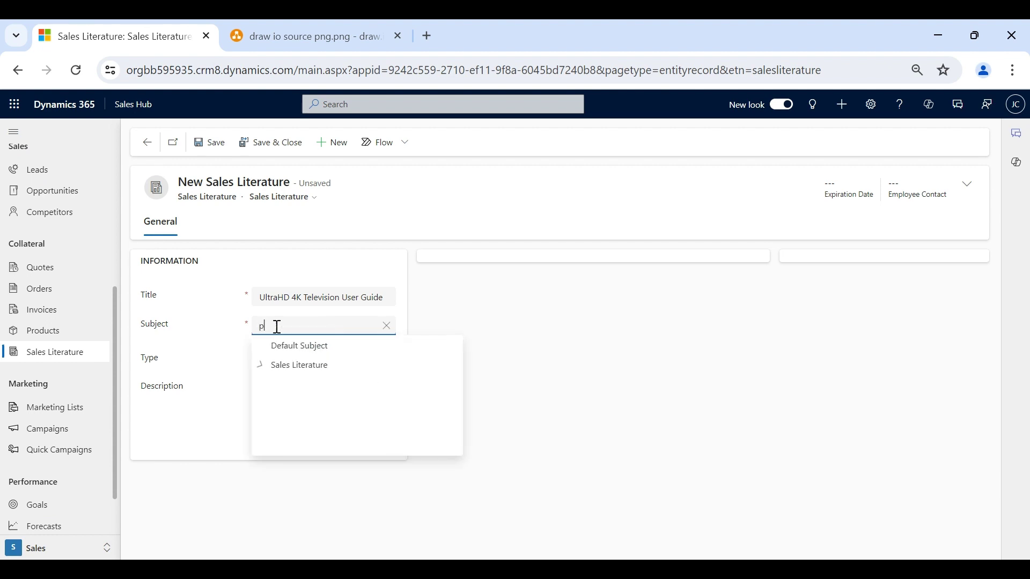
key(BackSpace)
key(BackSpace)
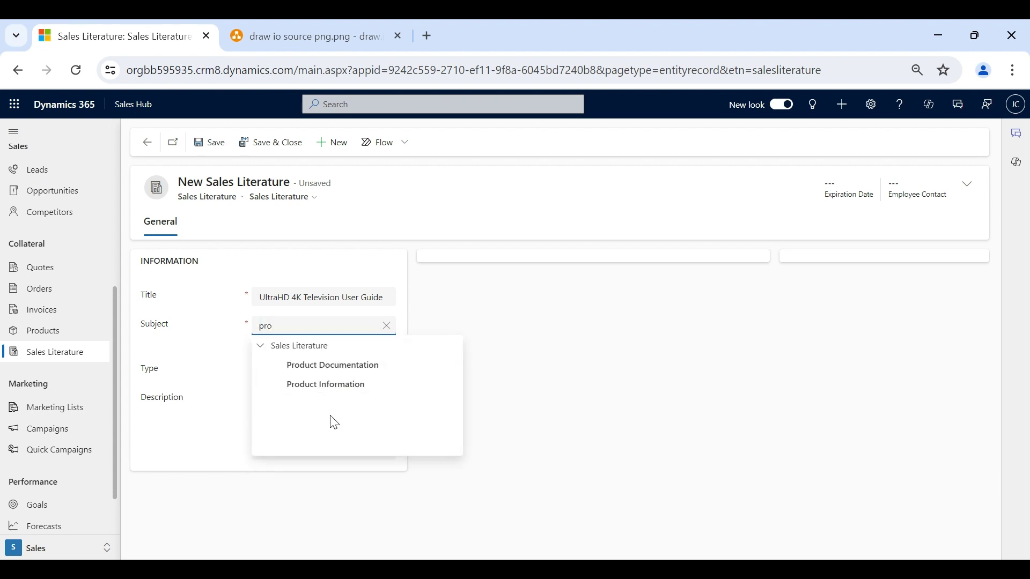
click(332, 376)
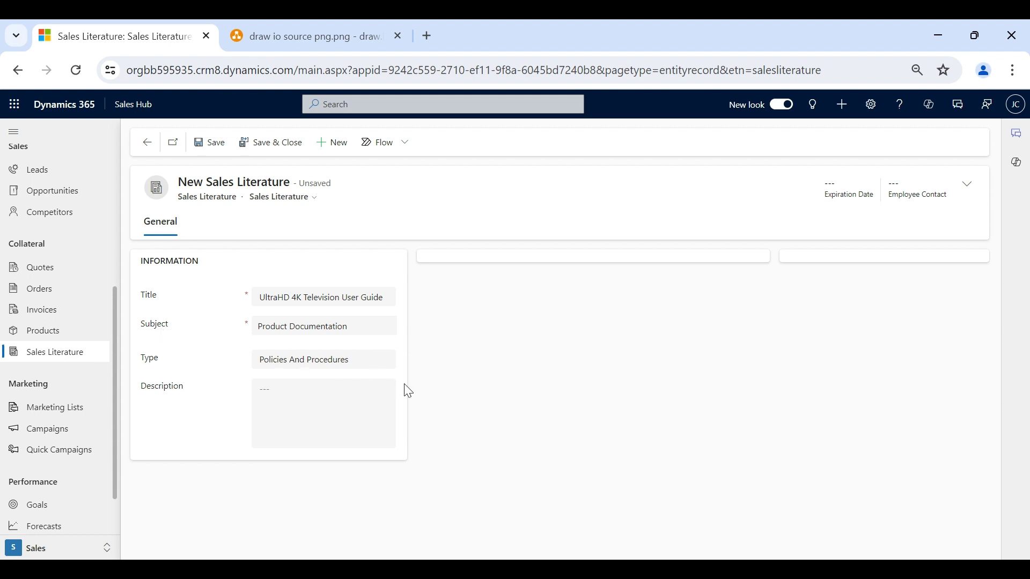
click(301, 370)
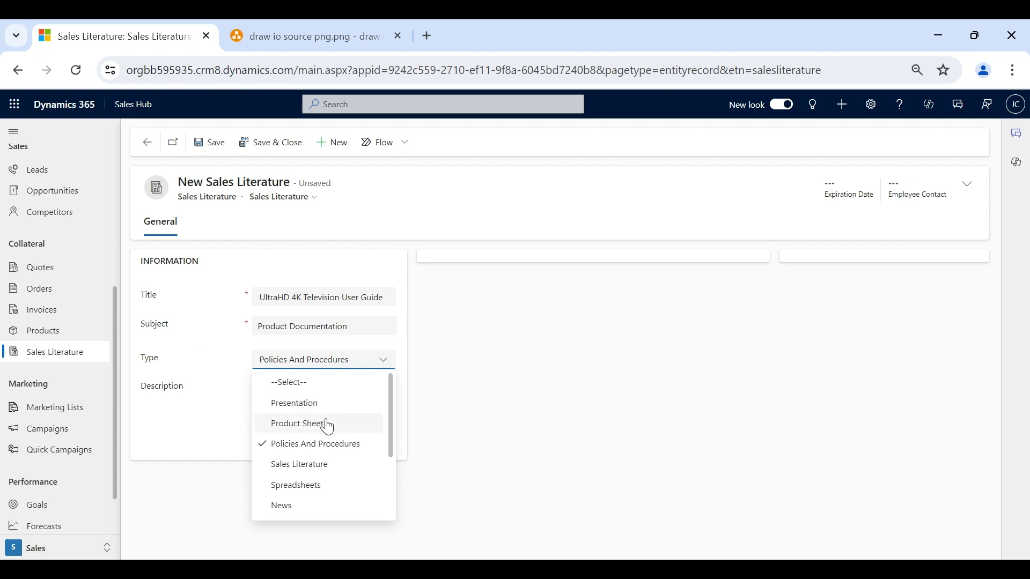
Set Type to Sales Literature, paste the diagram's setup-instructions description, and save the record
click(320, 466)
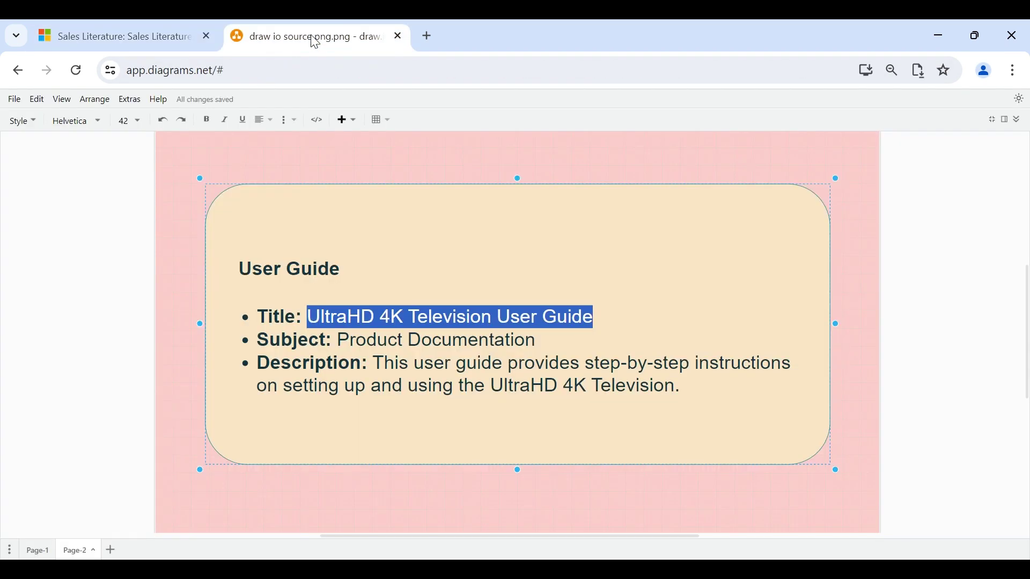
click(315, 39)
click(367, 340)
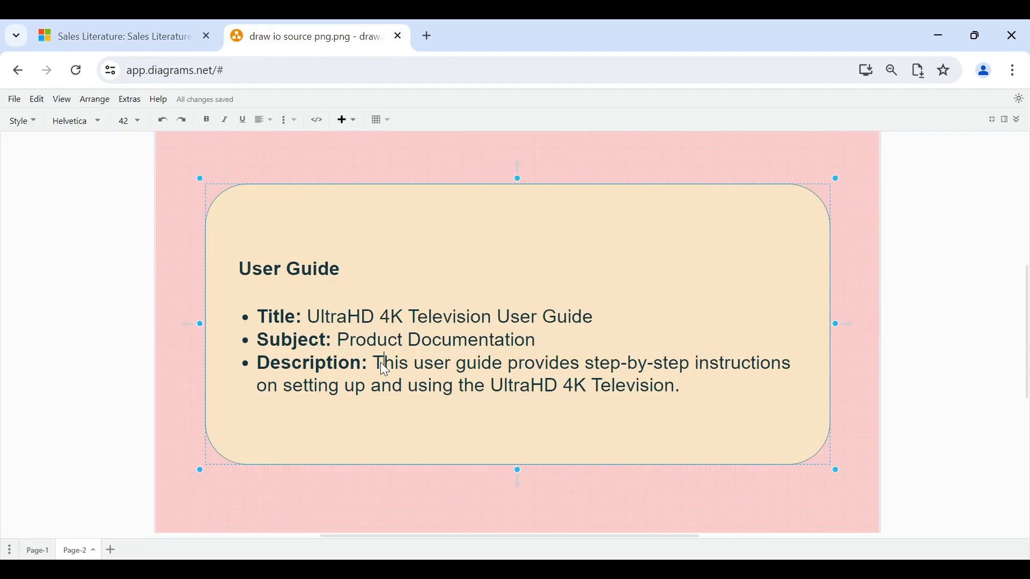
key(shift+End)
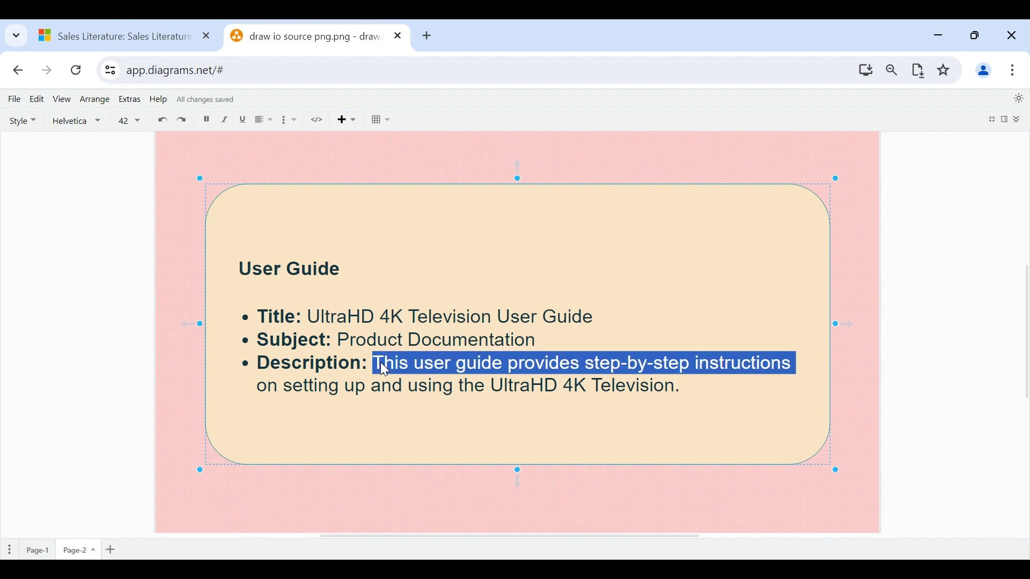
key(shift+Down)
key(ctrl+c)
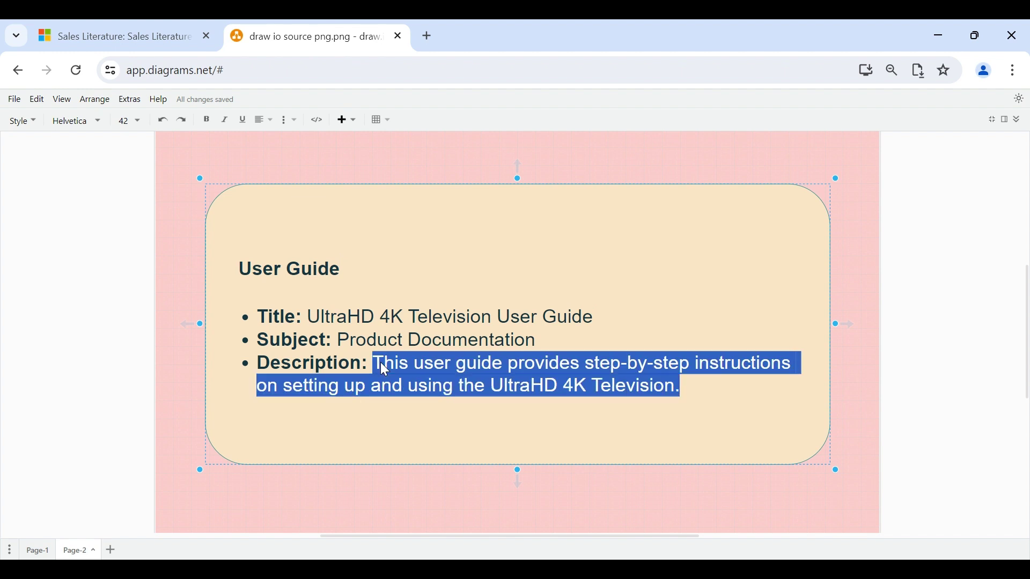
click(76, 22)
key(ctrl+v)
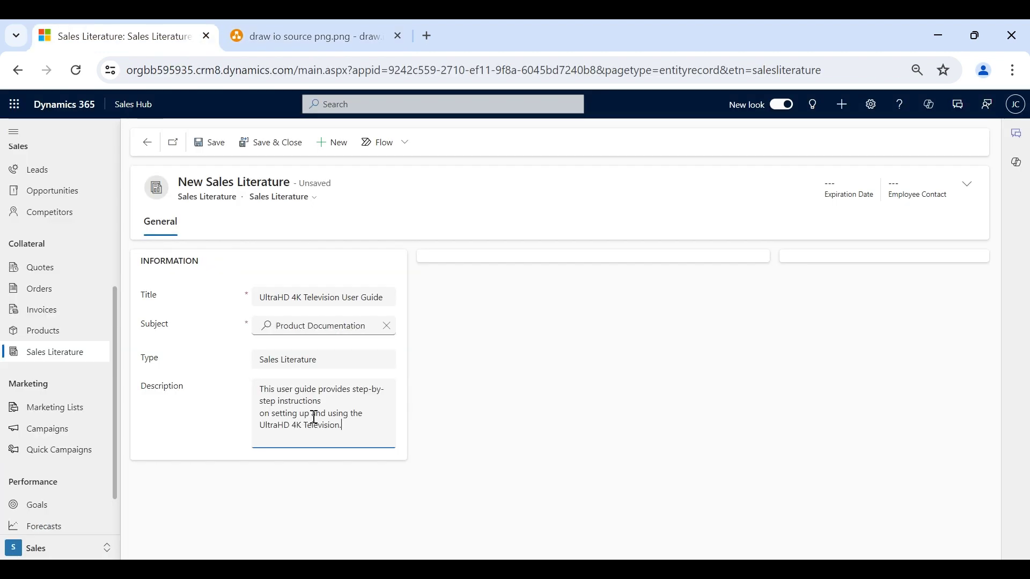
click(225, 148)
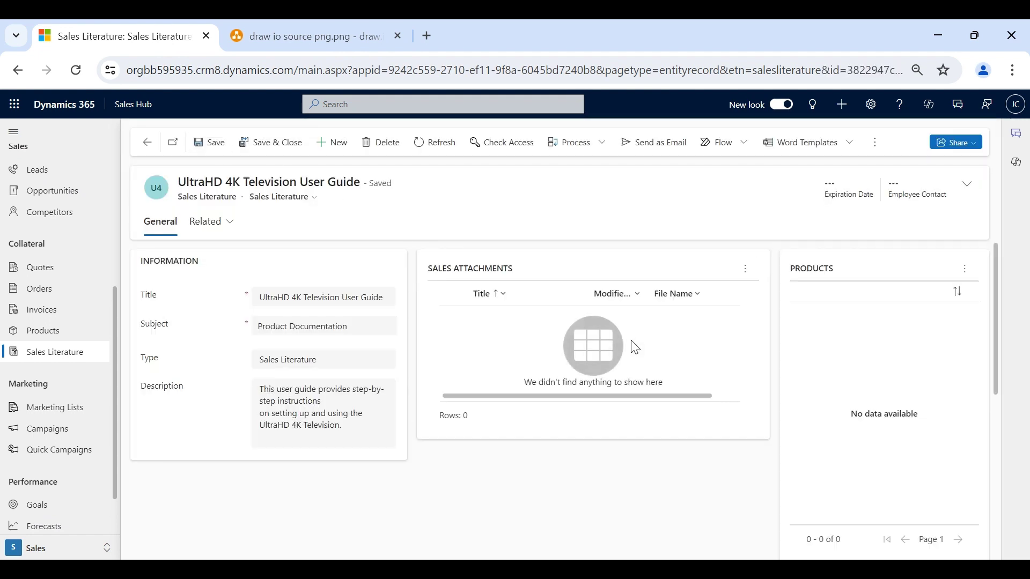
Add the existing product TV 1 - 32 inch through the Products subgrid
scroll(848, 295, down, 5)
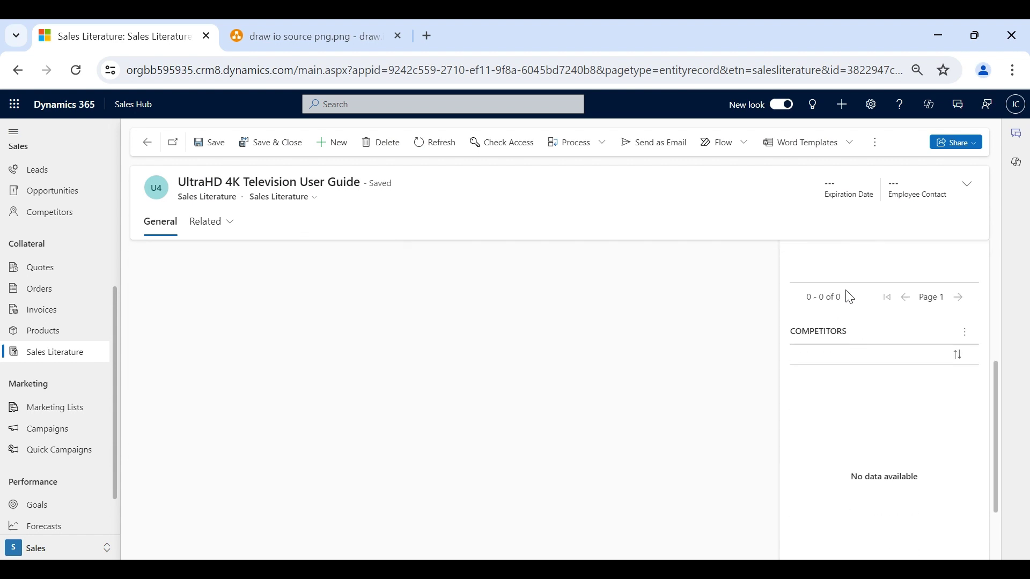
scroll(843, 369, up, 5)
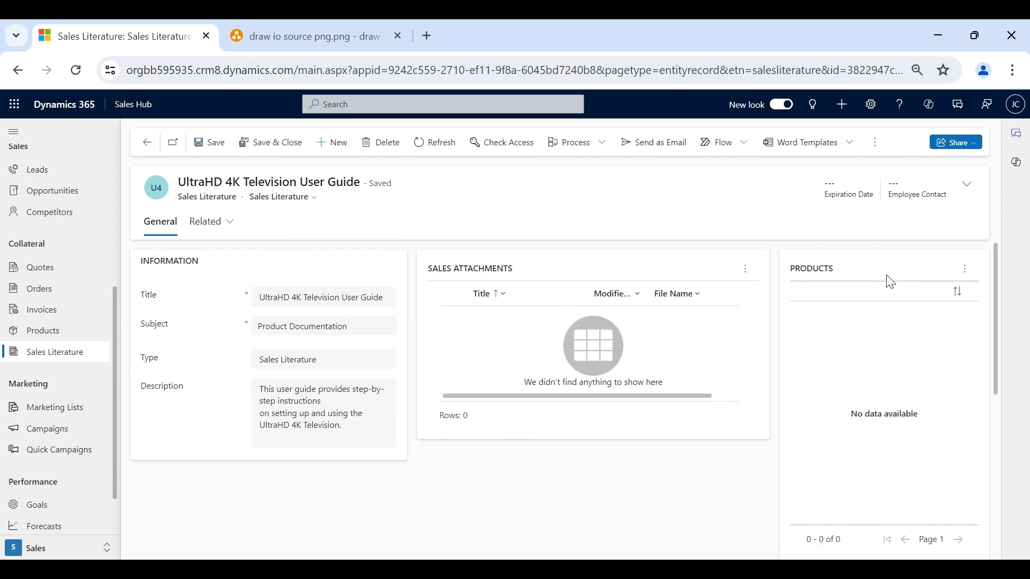
scroll(877, 464, down, 3)
scroll(885, 456, up, 3)
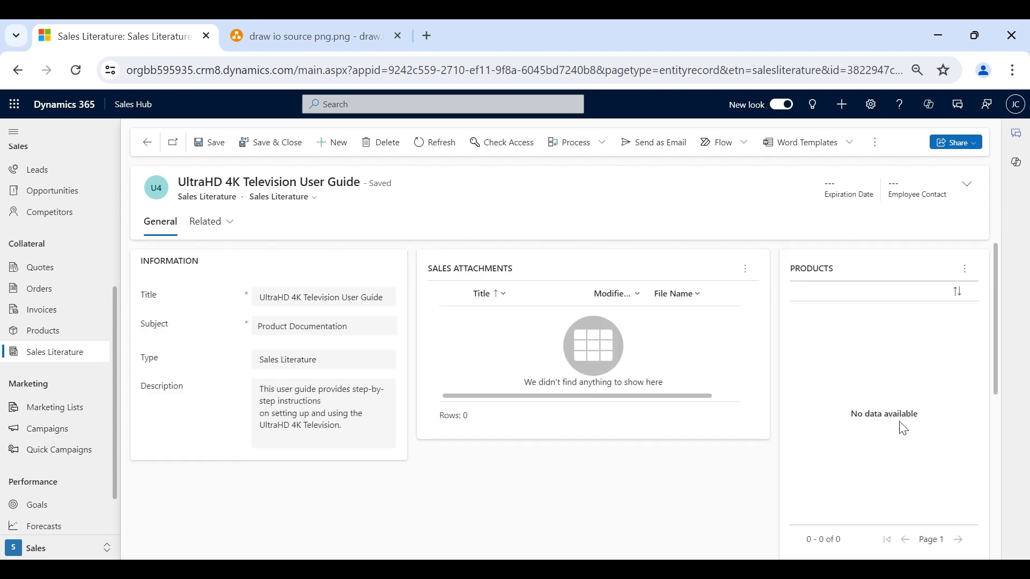
click(965, 270)
click(923, 298)
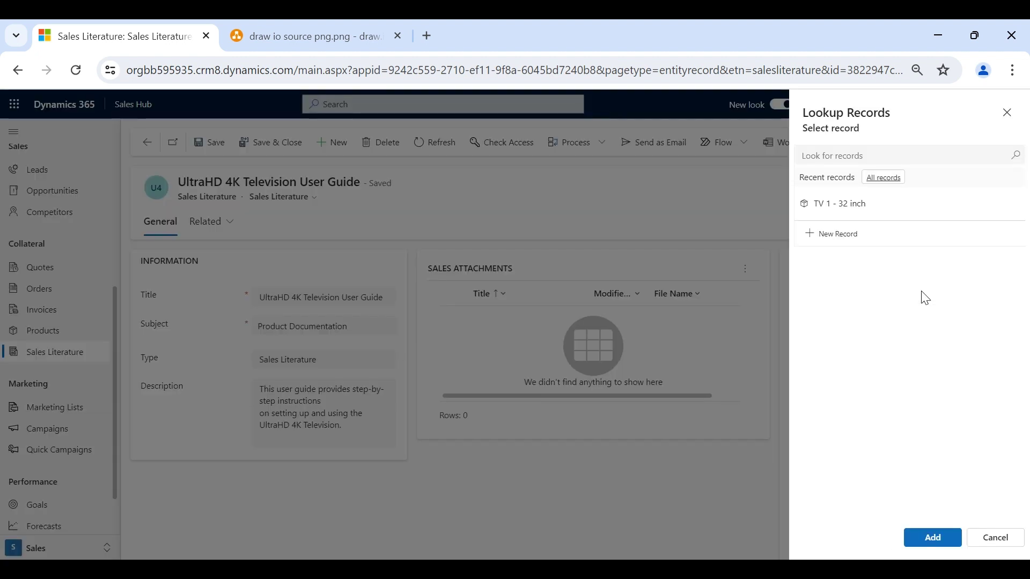
click(903, 205)
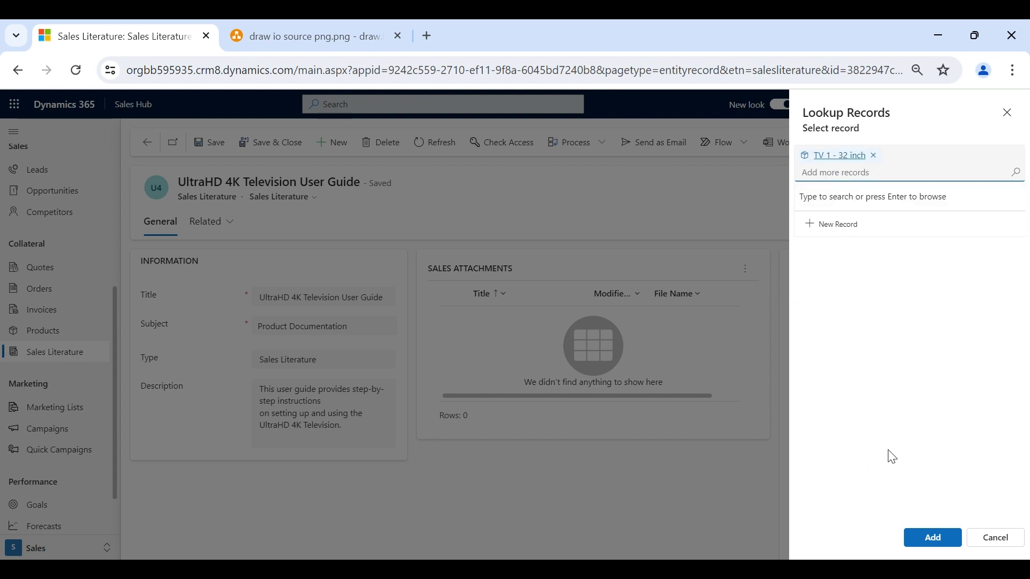
click(932, 539)
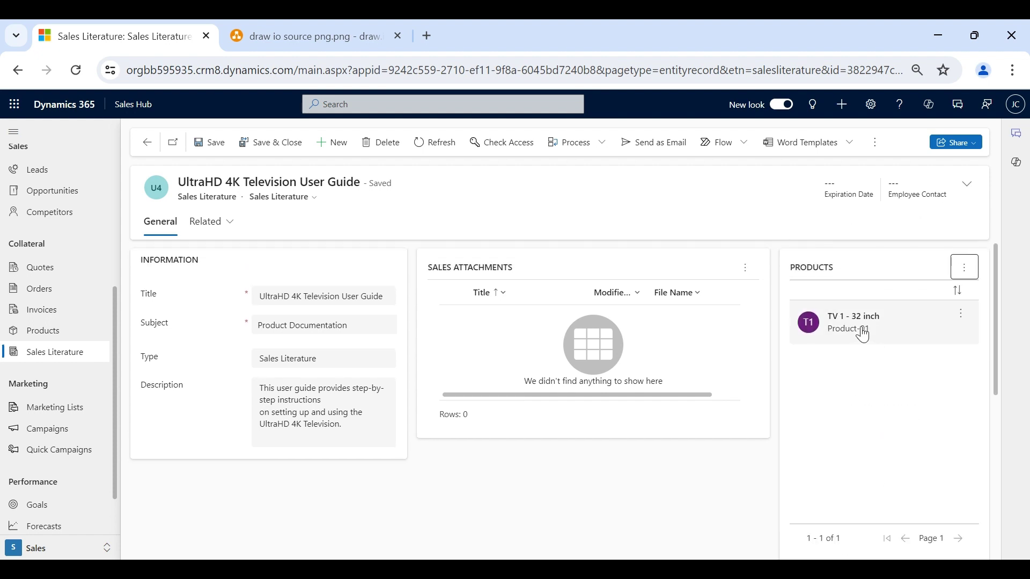
Link existing competitors Samsung and LG through the Competitors subgrid
scroll(874, 421, down, 5)
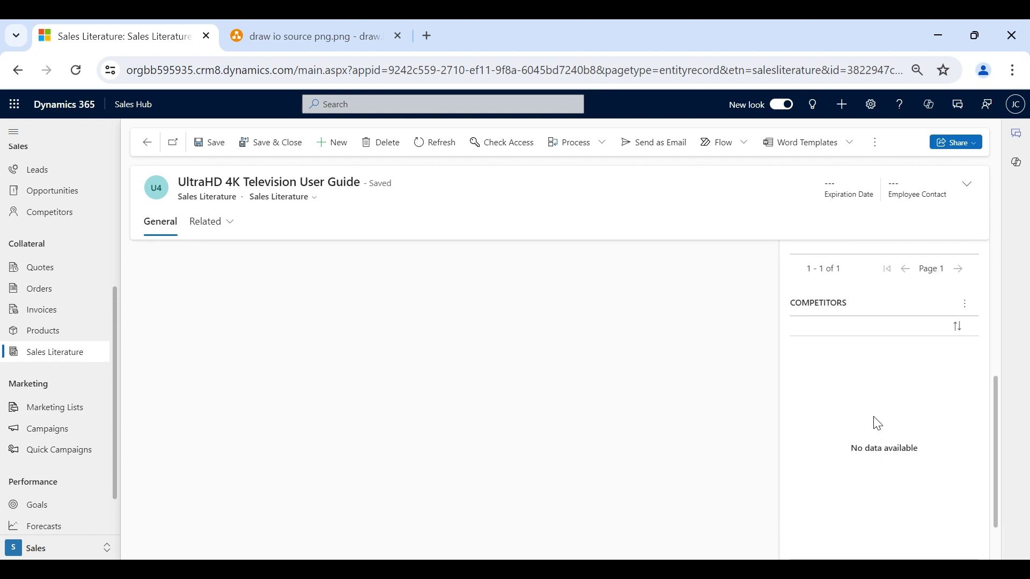
click(964, 304)
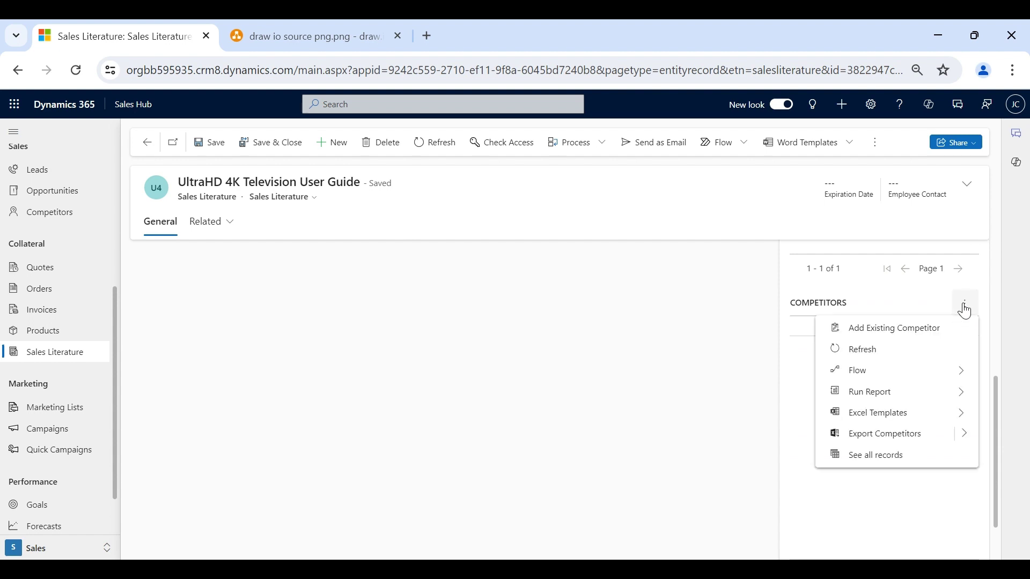
click(922, 330)
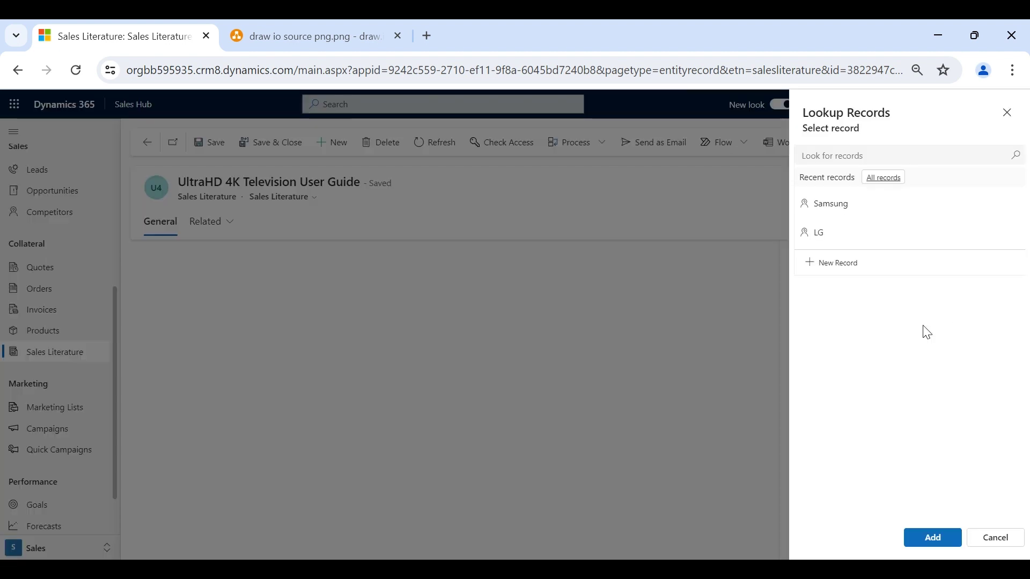
click(867, 203)
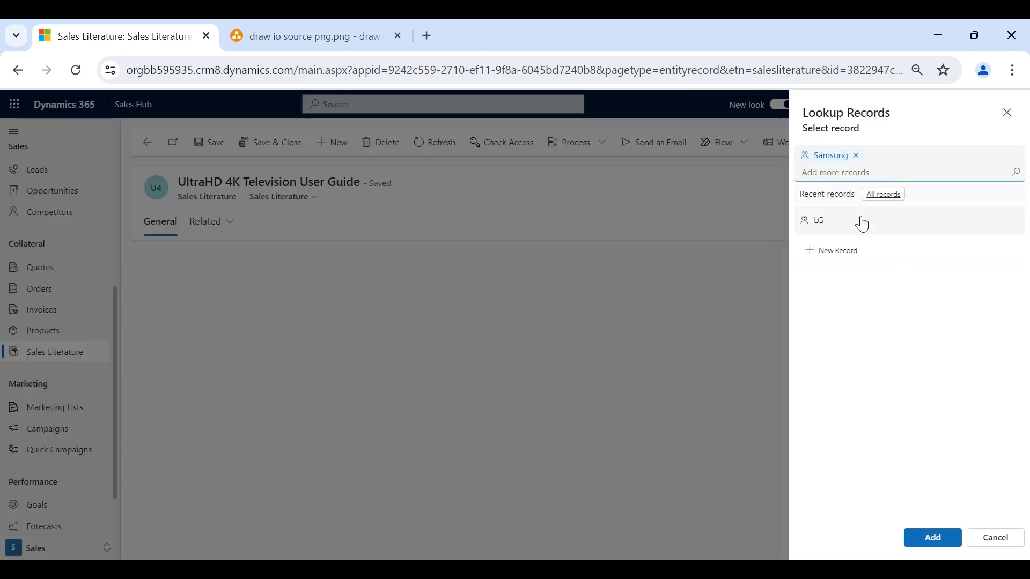
click(862, 224)
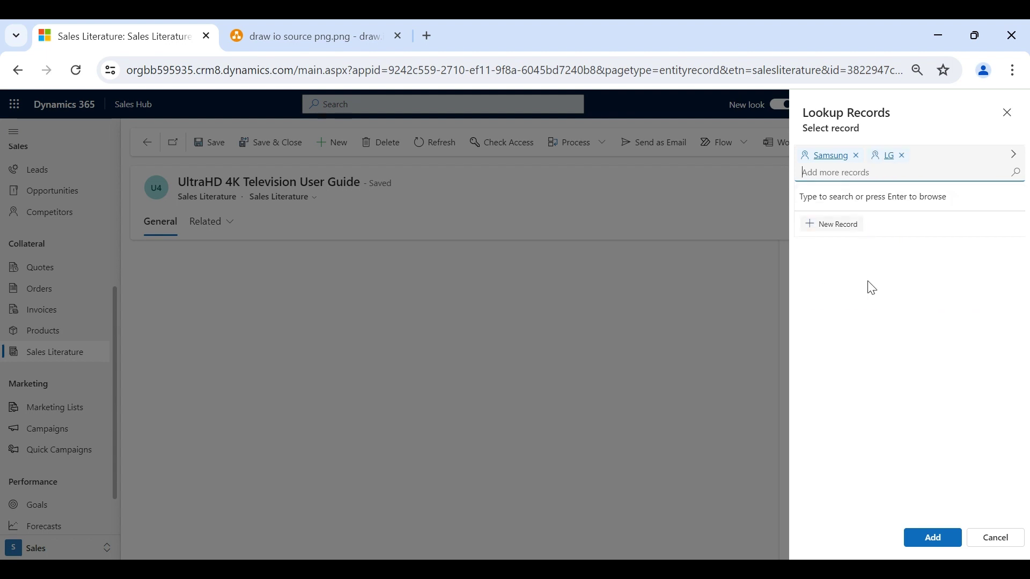
click(912, 543)
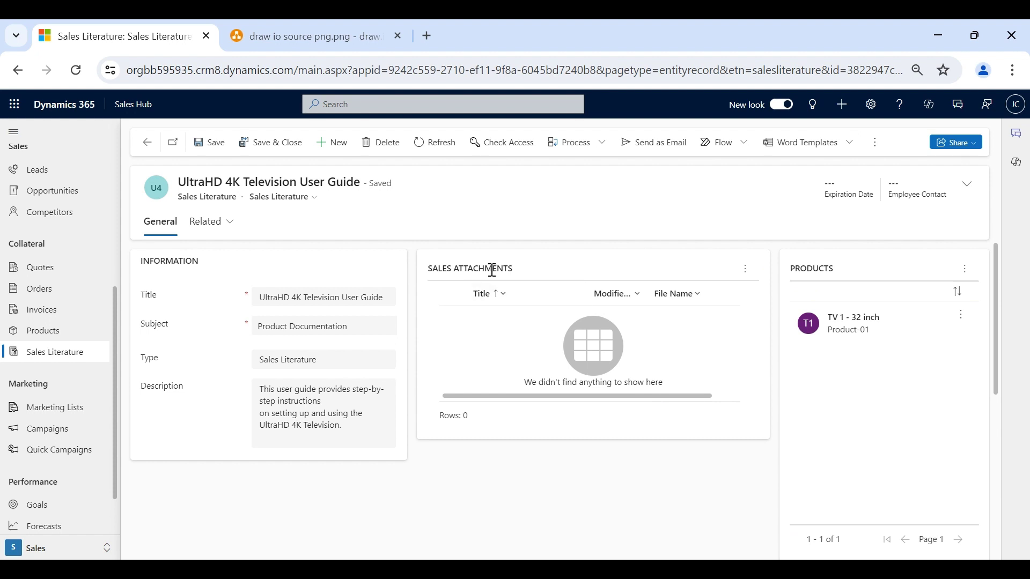
Save a new 'Brochure' sales attachment, then return to the UltraHD 4K Television User Guide record
click(744, 270)
click(766, 294)
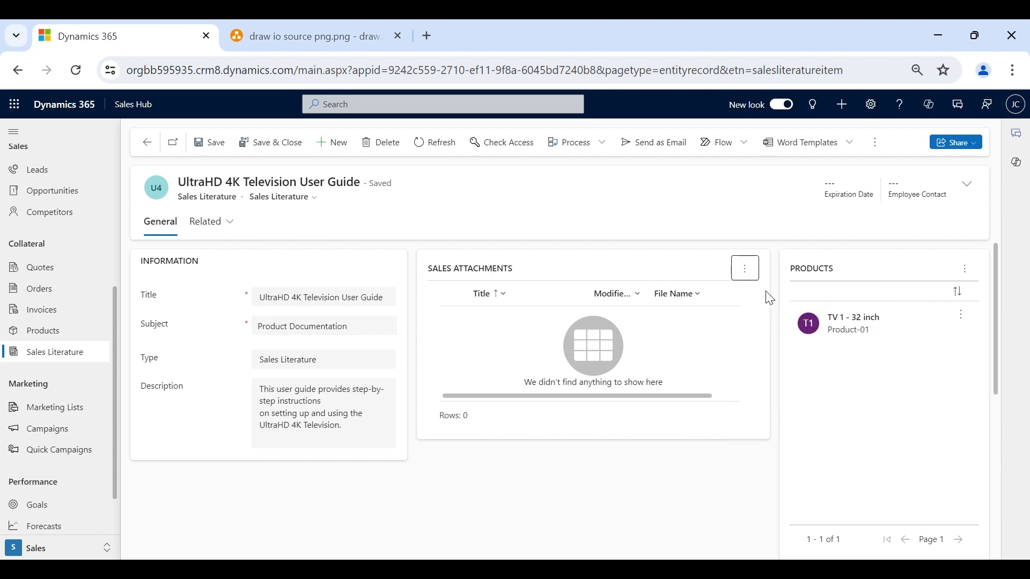
click(277, 270)
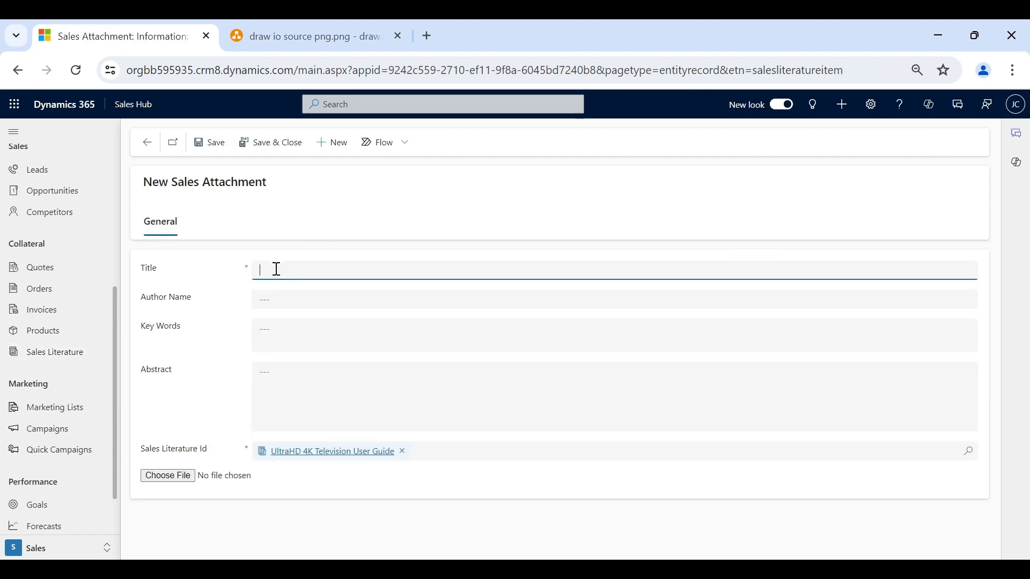
text(Brochure)
click(209, 144)
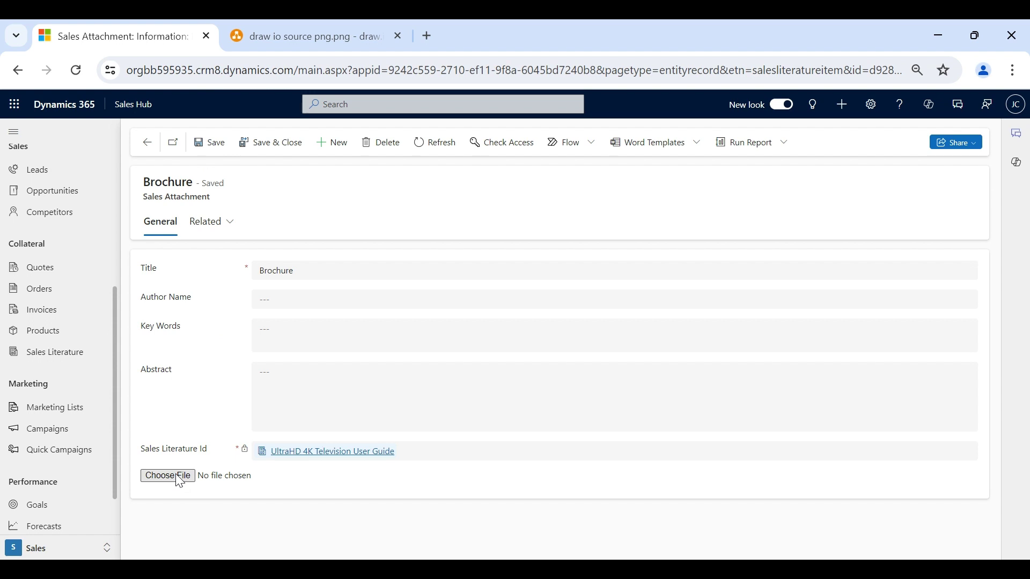
click(149, 142)
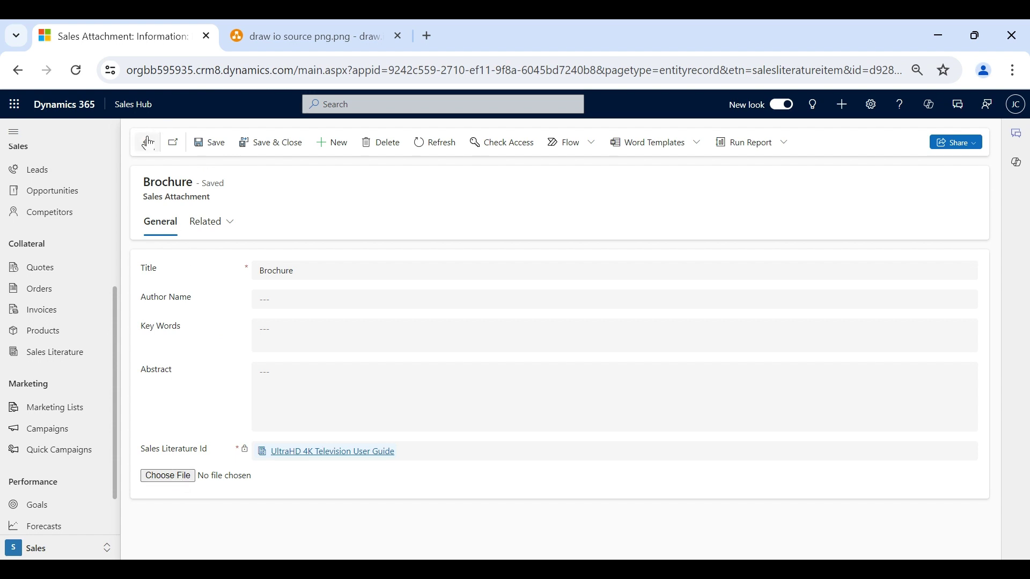